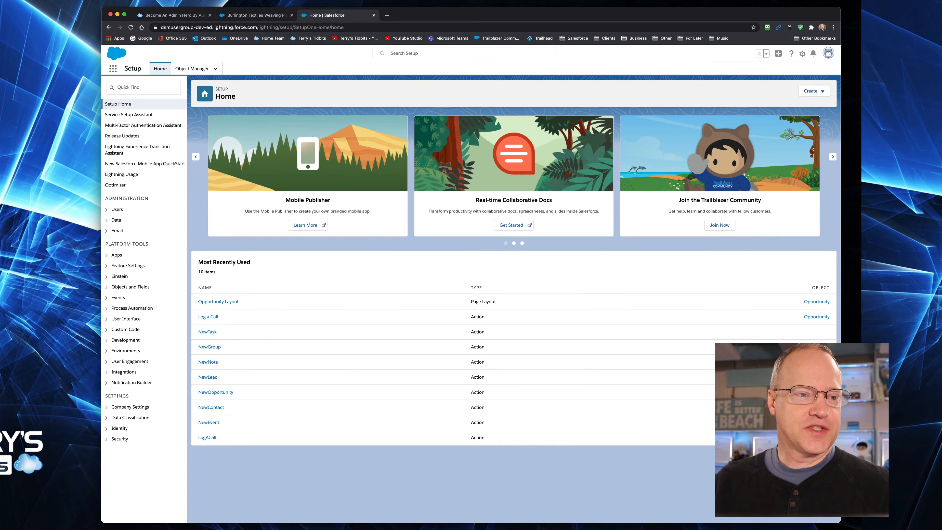
# Start a call log on the Burlington Textiles Weaving Plant Generator opportunity, choosing the second suggested contact and entering "conversation" as the comments
pyautogui.click(257, 16)
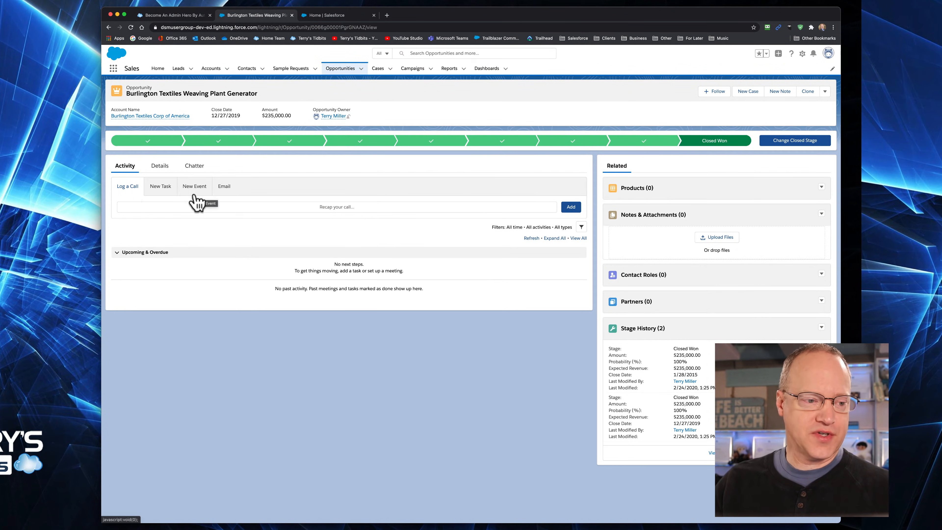
pyautogui.click(274, 207)
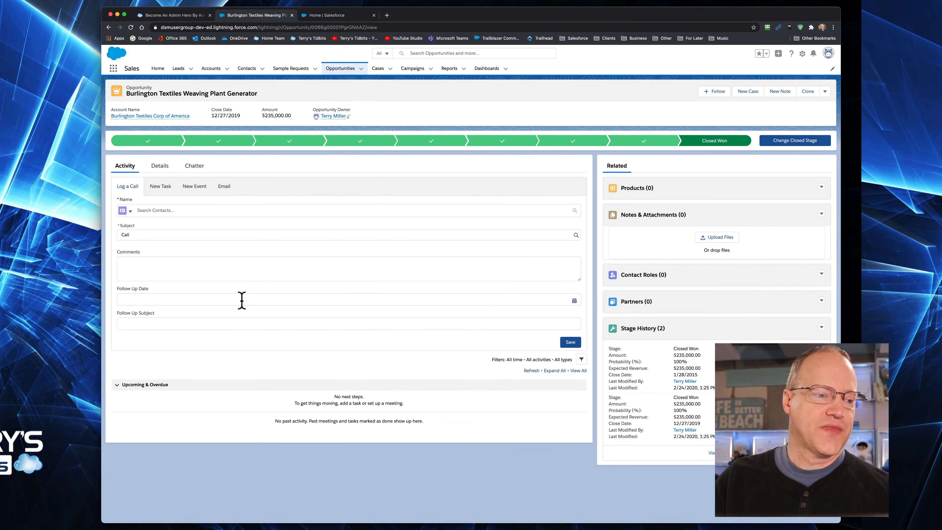
pyautogui.click(178, 213)
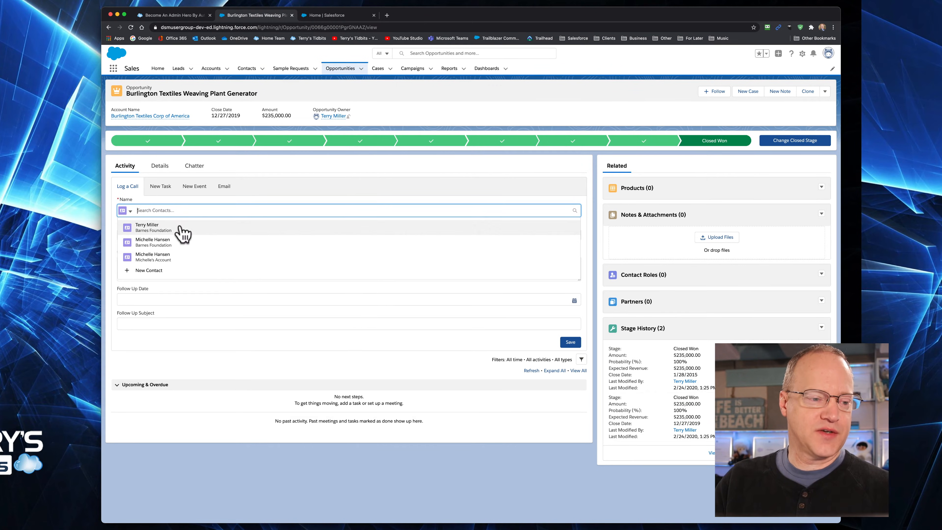
pyautogui.click(179, 245)
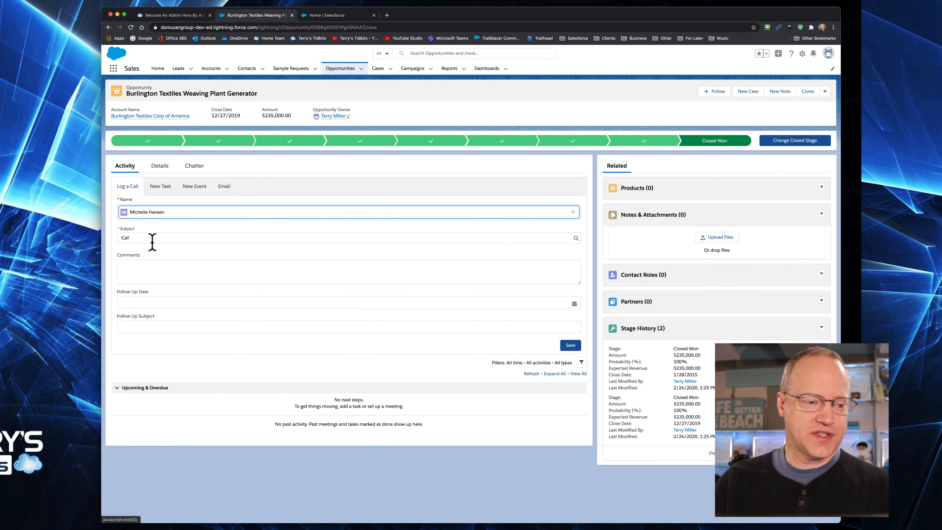
pyautogui.click(154, 268)
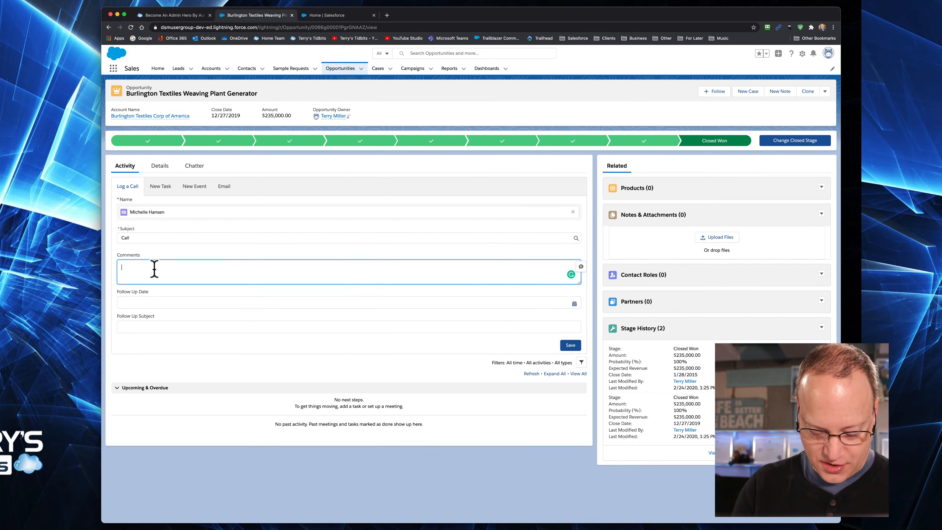
pyautogui.write('conver')
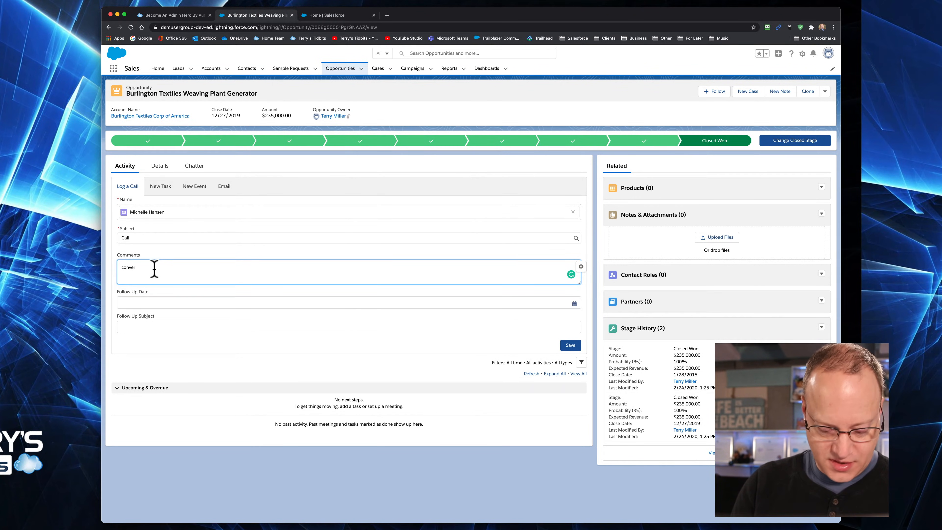
pyautogui.write('sation')
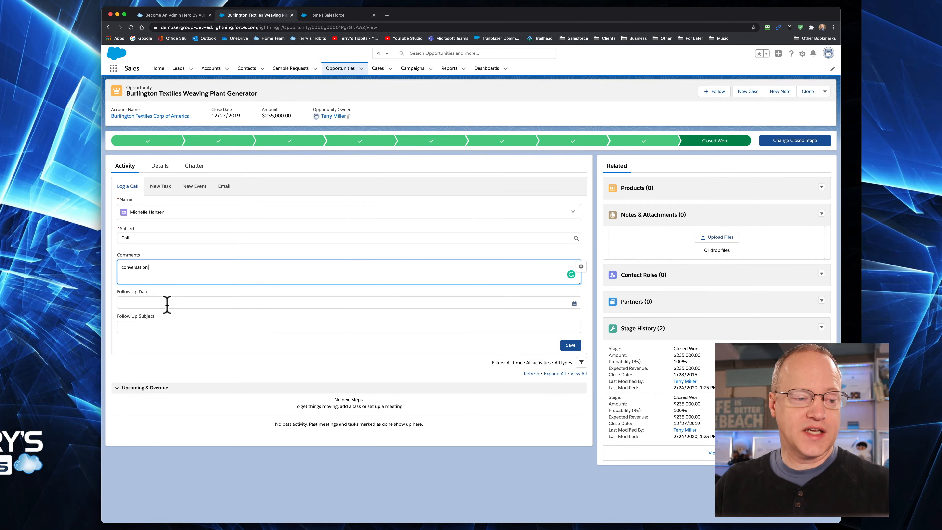
# Save the call with follow-up date 2/12/2021 and follow-up subject "contract", and expand the call and follow-up entries in the activity timeline
pyautogui.click(147, 301)
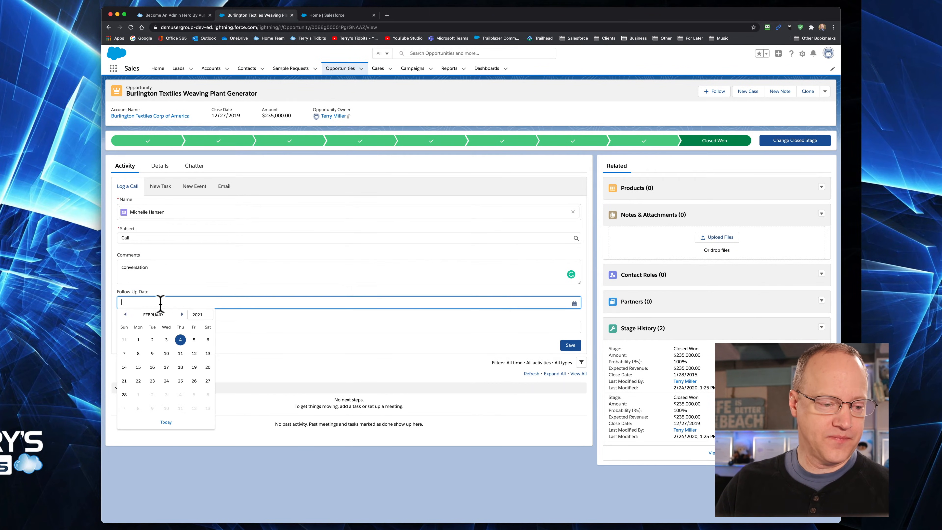
pyautogui.click(195, 353)
pyautogui.click(148, 327)
pyautogui.write('contract')
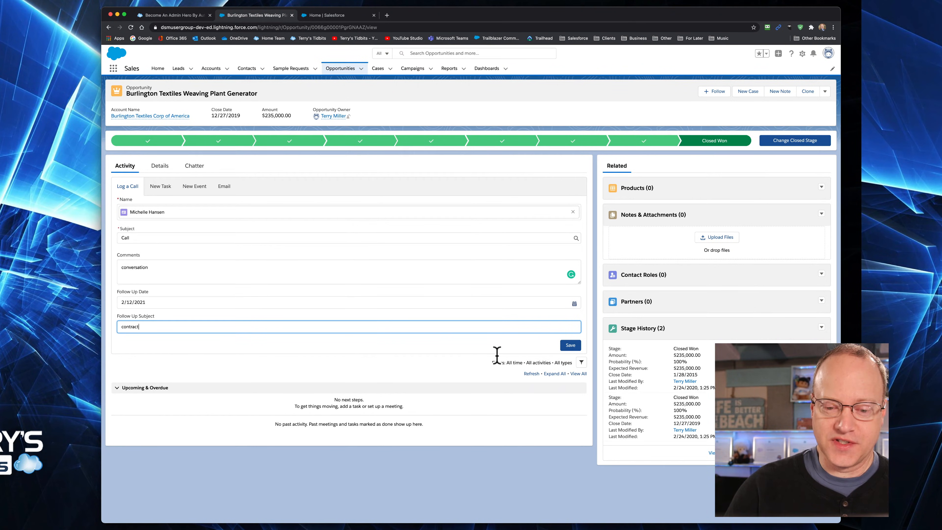
pyautogui.click(575, 345)
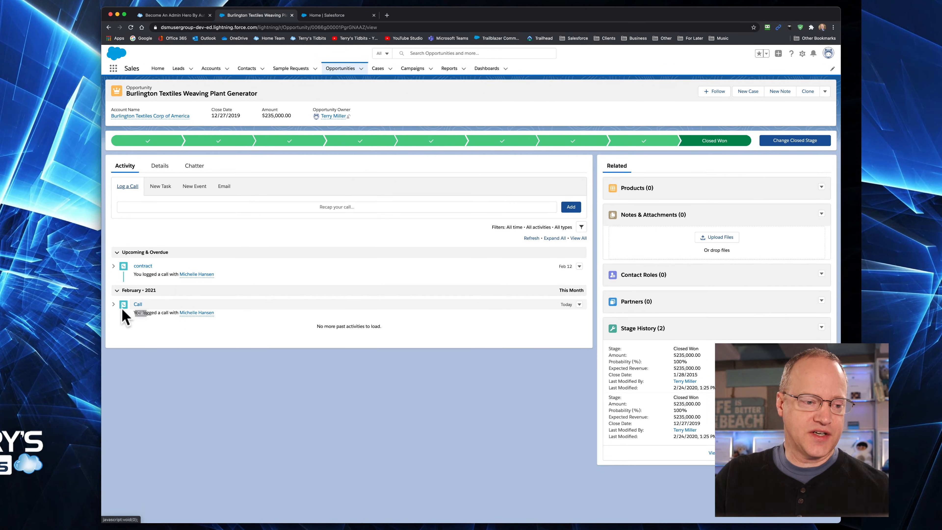
pyautogui.click(114, 304)
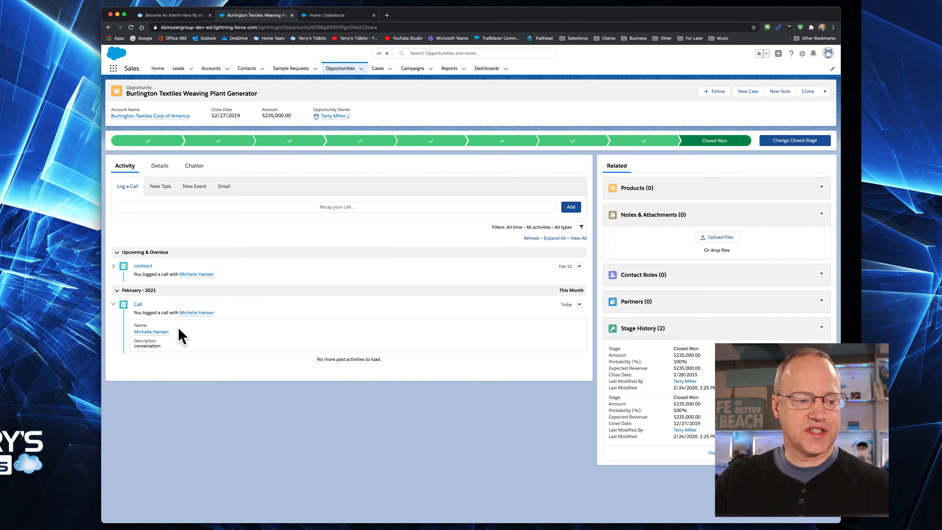
pyautogui.click(114, 266)
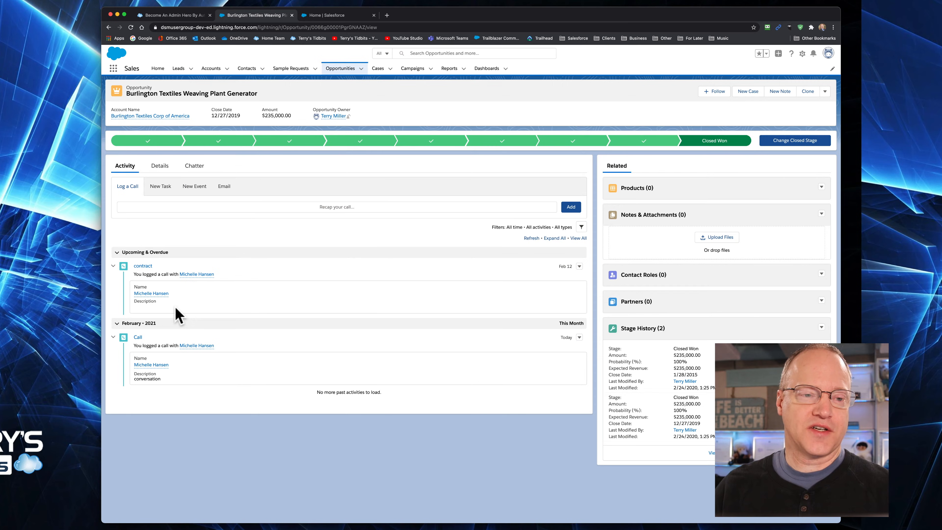
# Return to Setup and view the Activity object's Fields & Relationships in the Object Manager
pyautogui.click(327, 16)
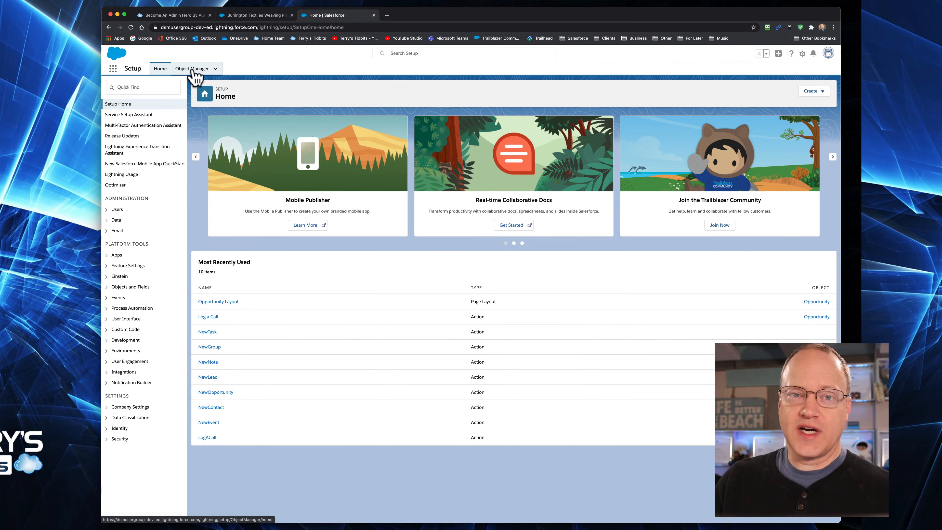
pyautogui.click(193, 69)
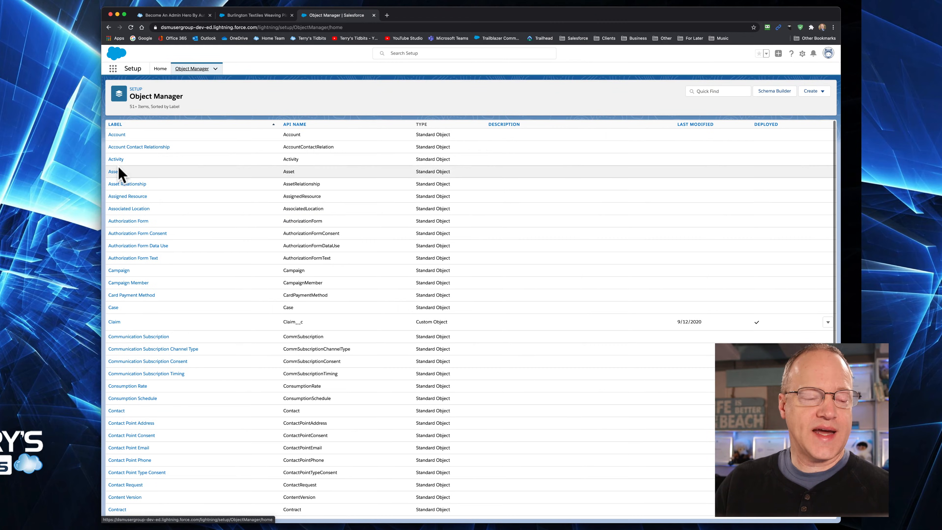
pyautogui.click(118, 162)
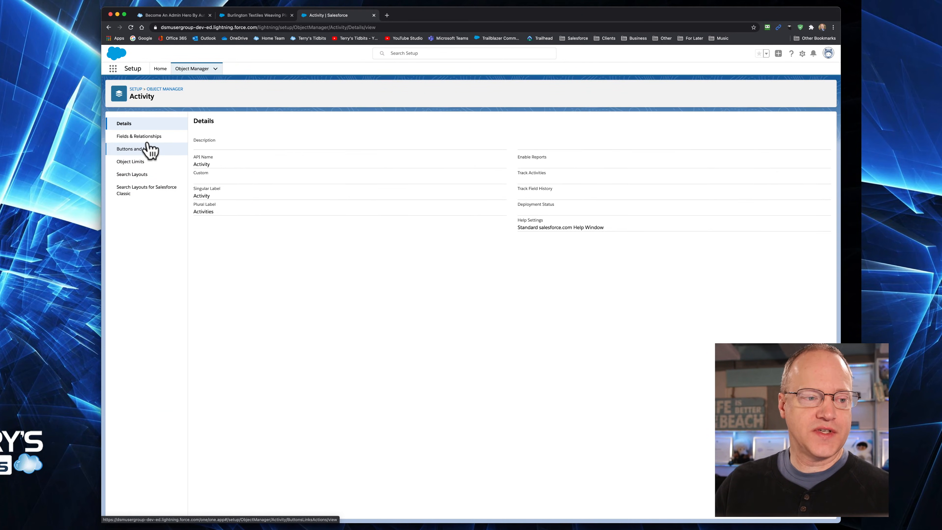
pyautogui.click(144, 139)
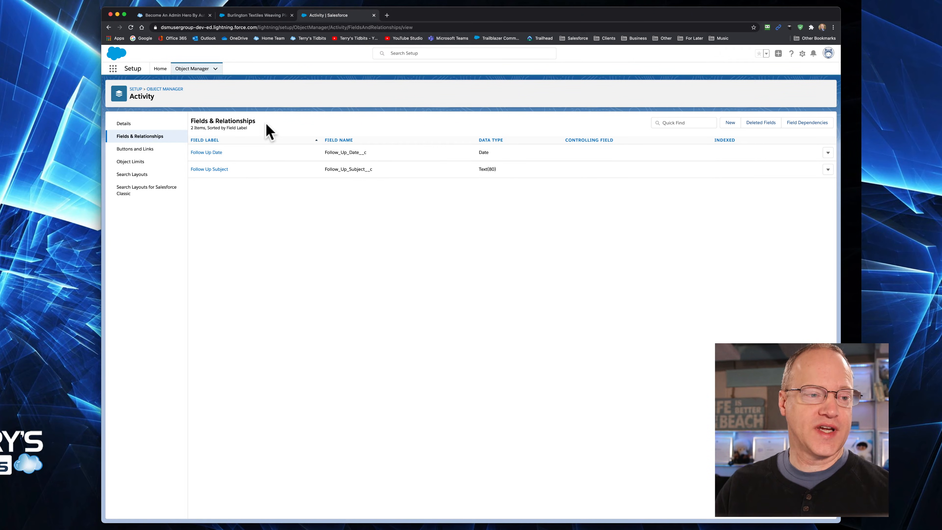
# Search Setup for "flow" and open the flow "8. Task After Create Follow Up Task" from the Flows list
pyautogui.click(159, 71)
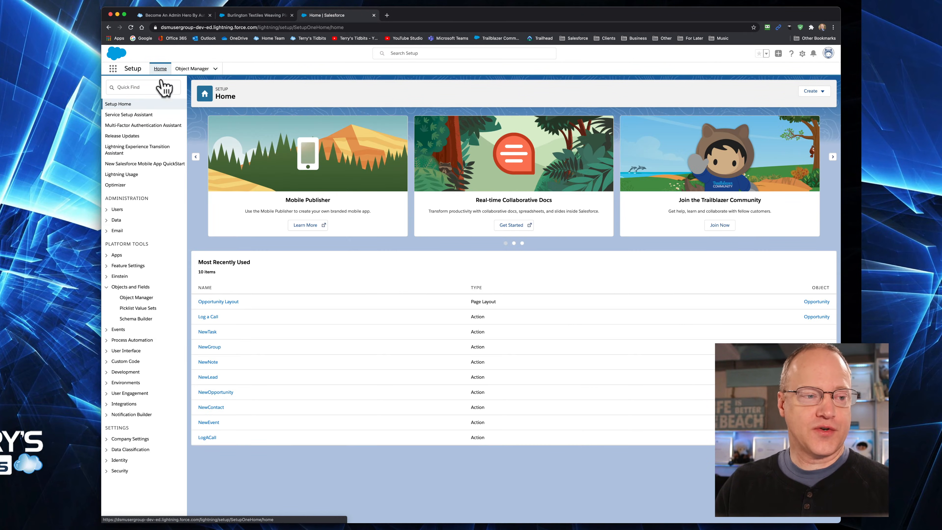
pyautogui.click(150, 87)
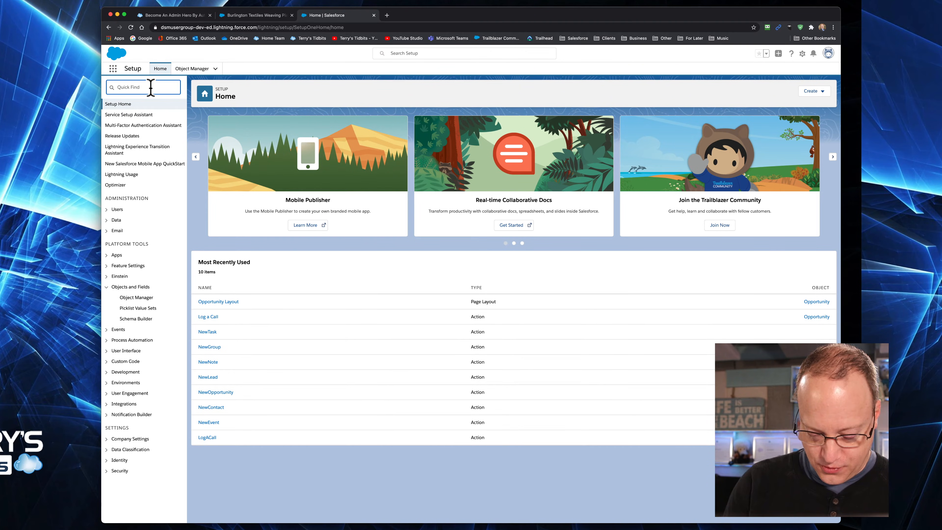
pyautogui.write('flow')
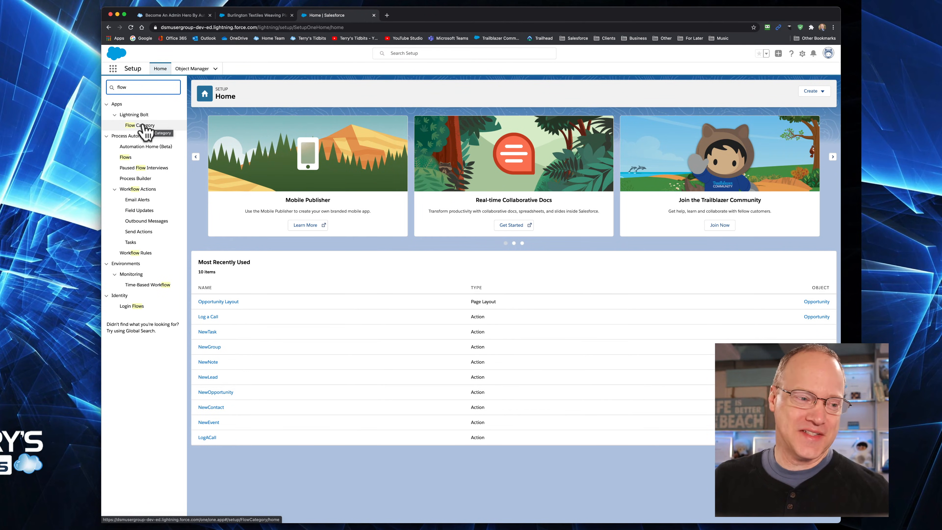
pyautogui.click(127, 158)
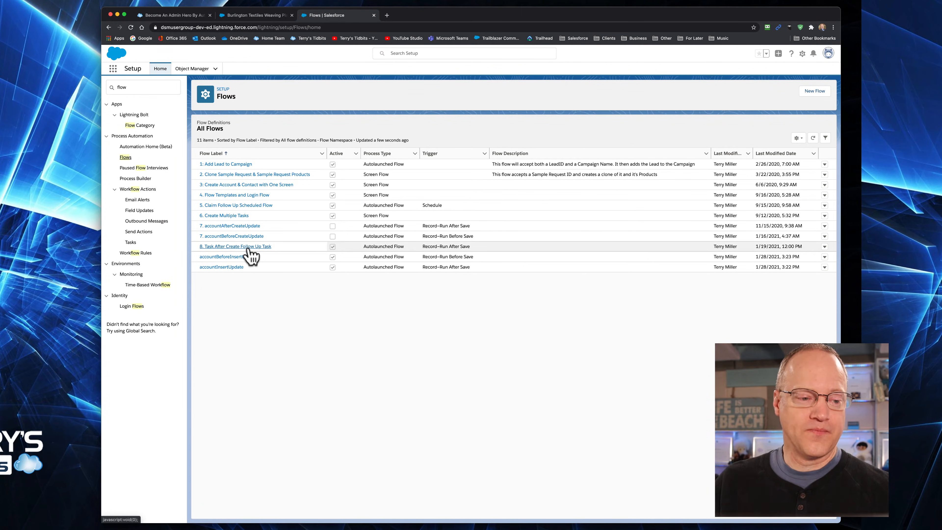
pyautogui.click(248, 247)
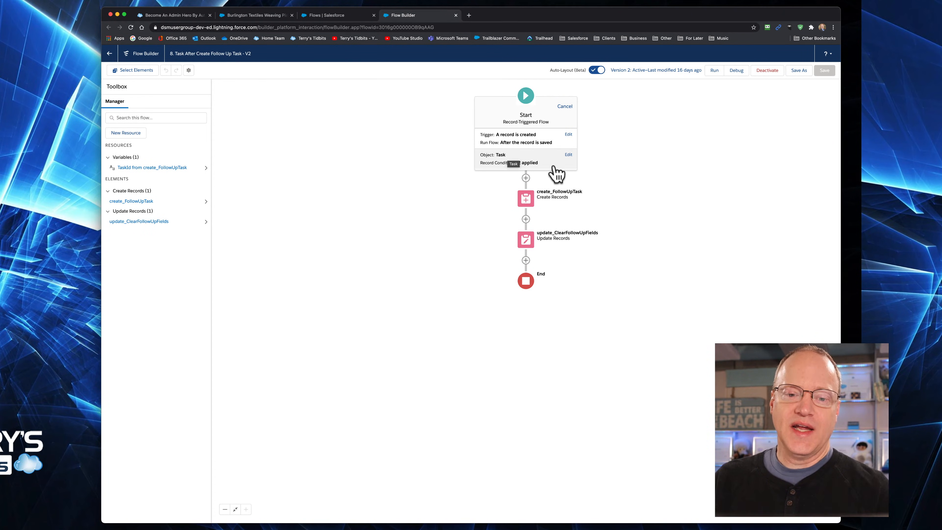
# Review the Start element's object conditions and the field values set in the create_FollowUpTask element
pyautogui.click(568, 154)
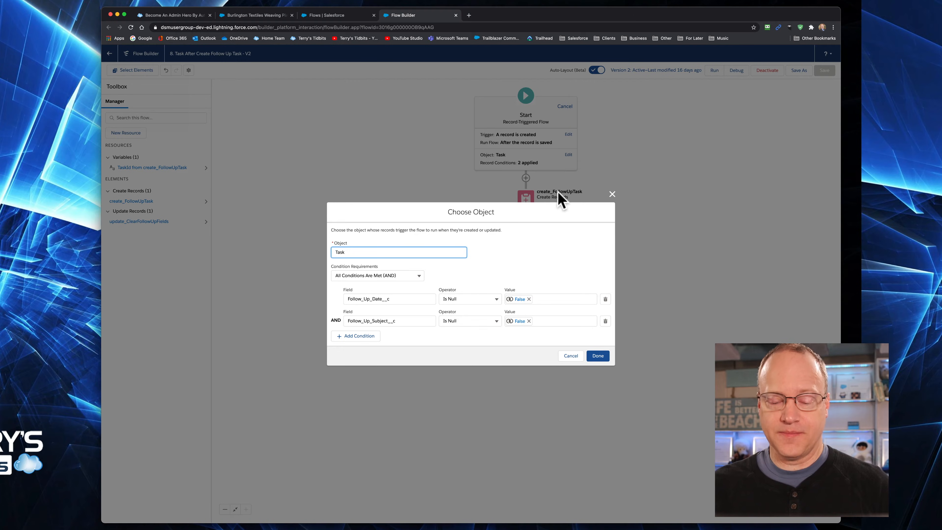
pyautogui.click(597, 355)
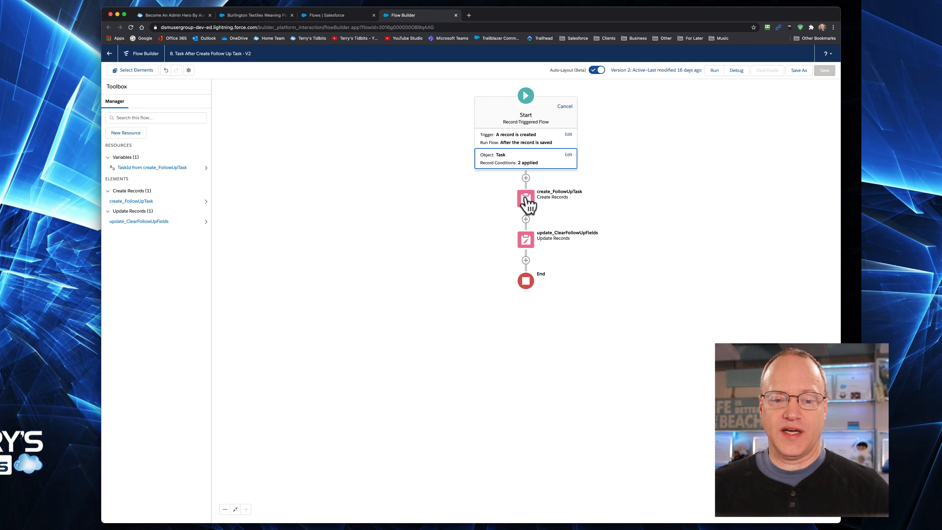
pyautogui.click(526, 198)
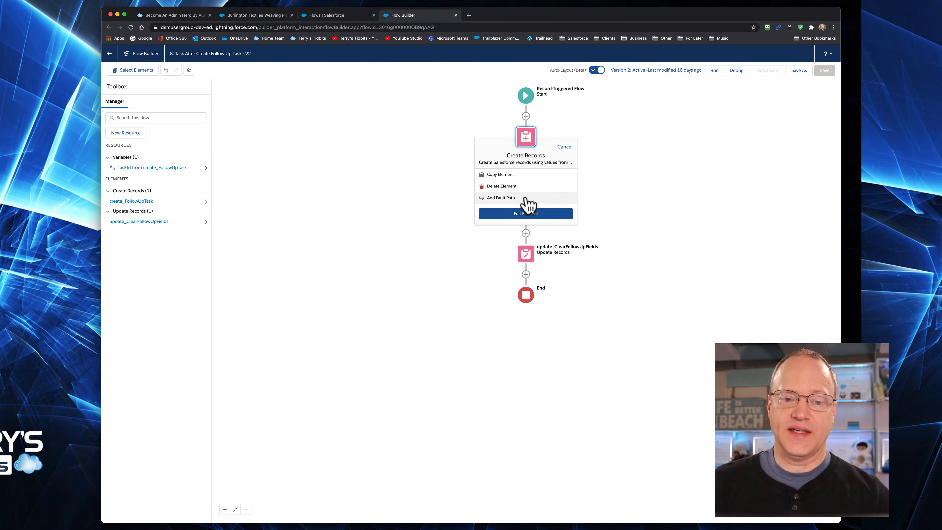
pyautogui.click(525, 214)
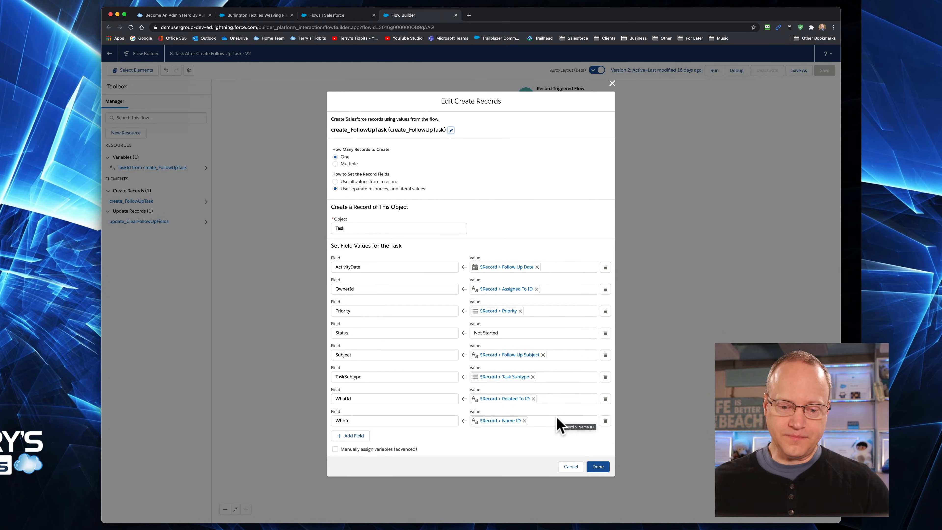
pyautogui.click(568, 466)
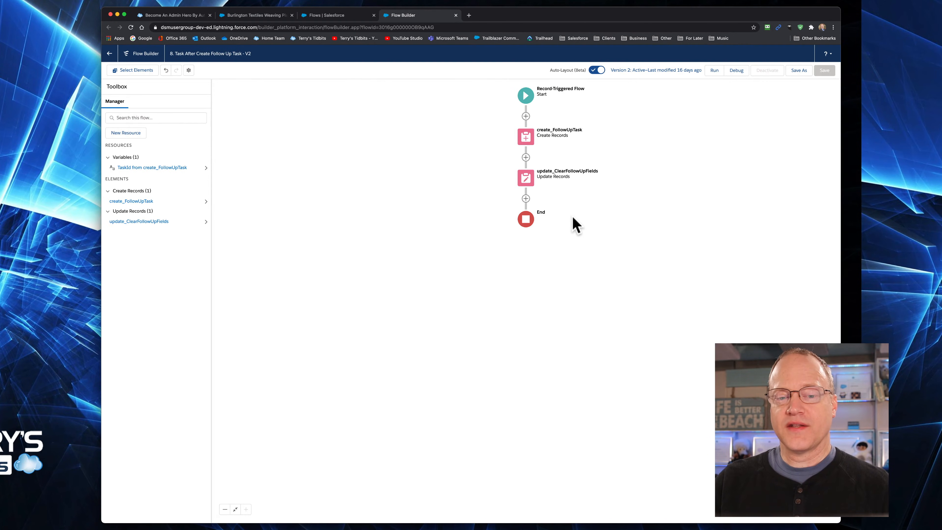
# Review the record filter and field values in the update_ClearFollowUpFields element
pyautogui.click(526, 178)
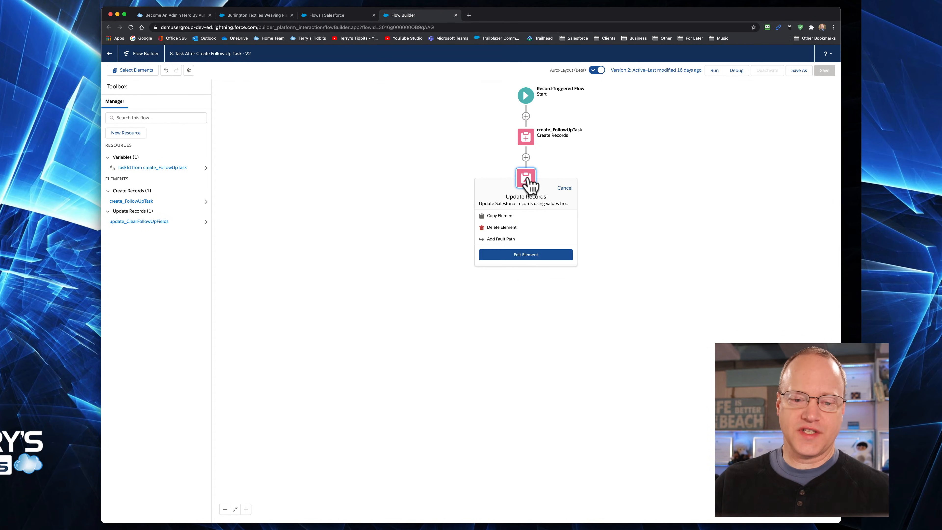
pyautogui.click(544, 257)
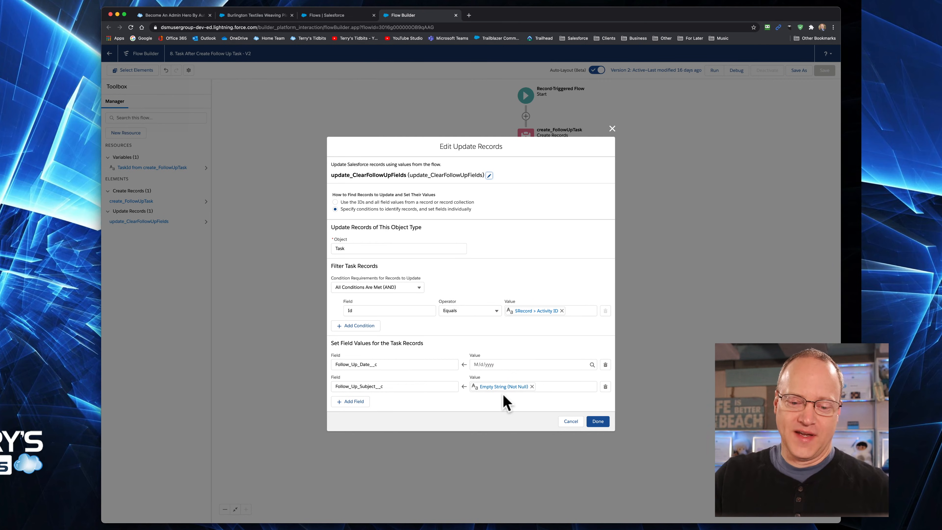
pyautogui.click(596, 420)
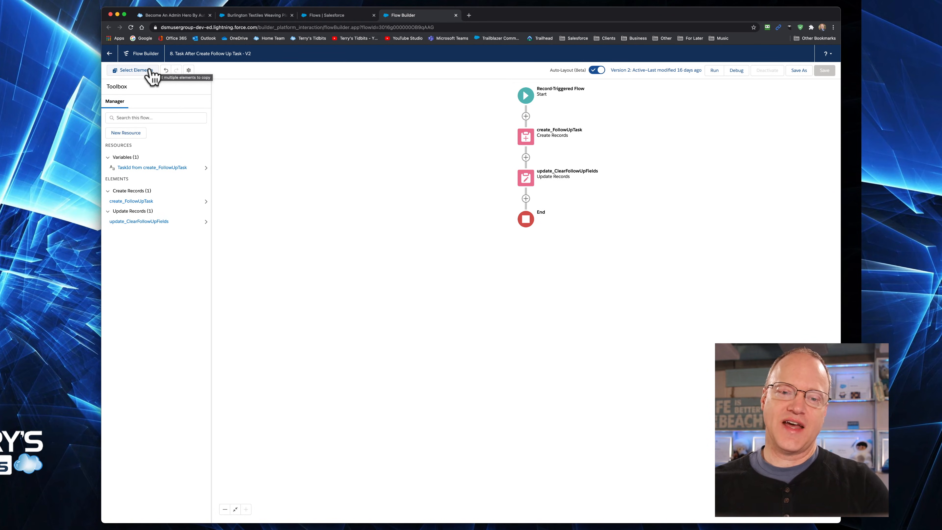
# Recheck the Start element's Task record conditions, and leave the flow for the Flows list without saving
pyautogui.click(528, 96)
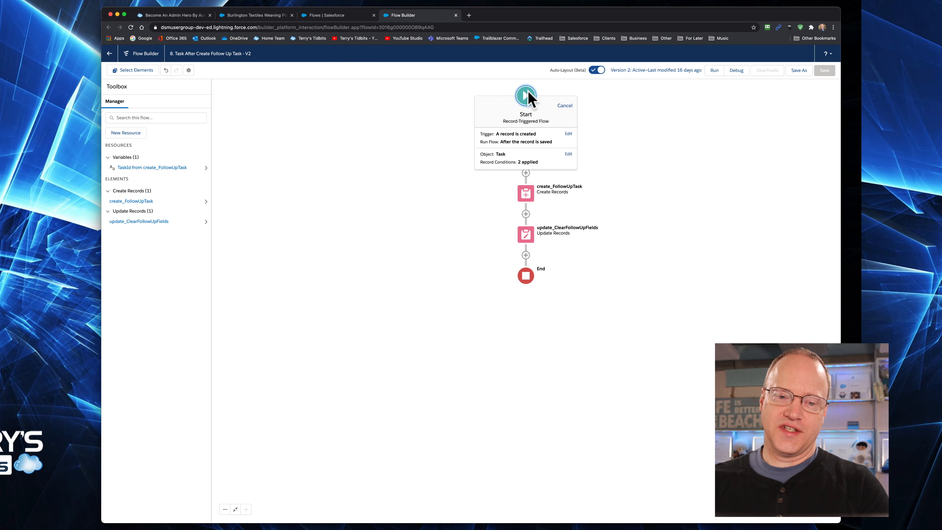
pyautogui.click(541, 162)
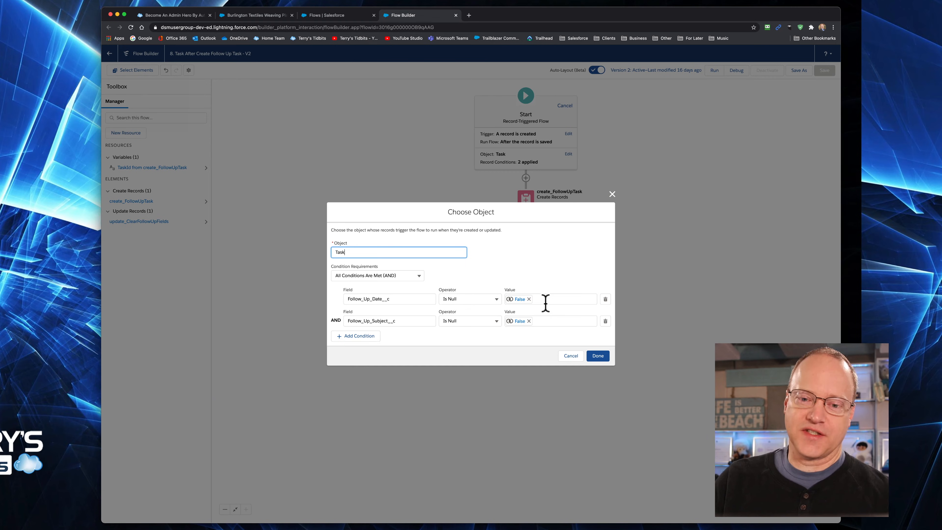
pyautogui.click(611, 196)
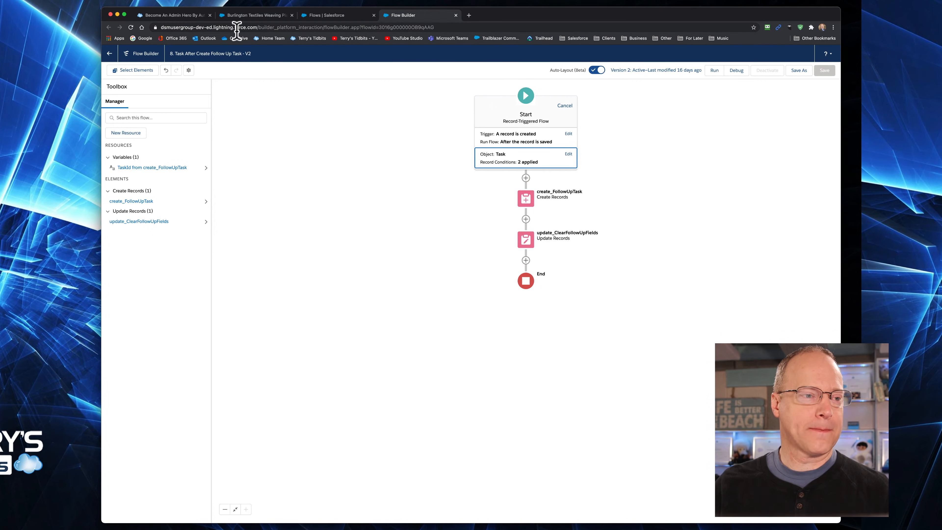
pyautogui.click(109, 53)
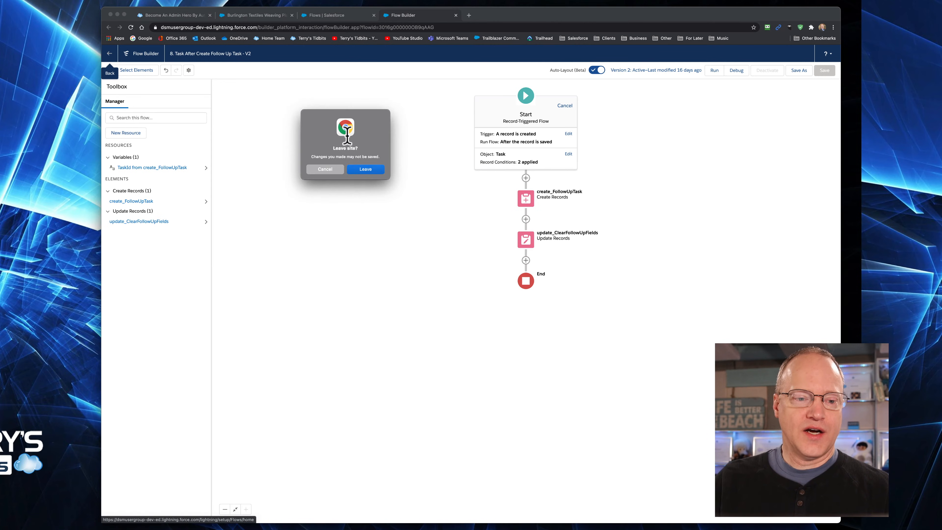
pyautogui.click(358, 170)
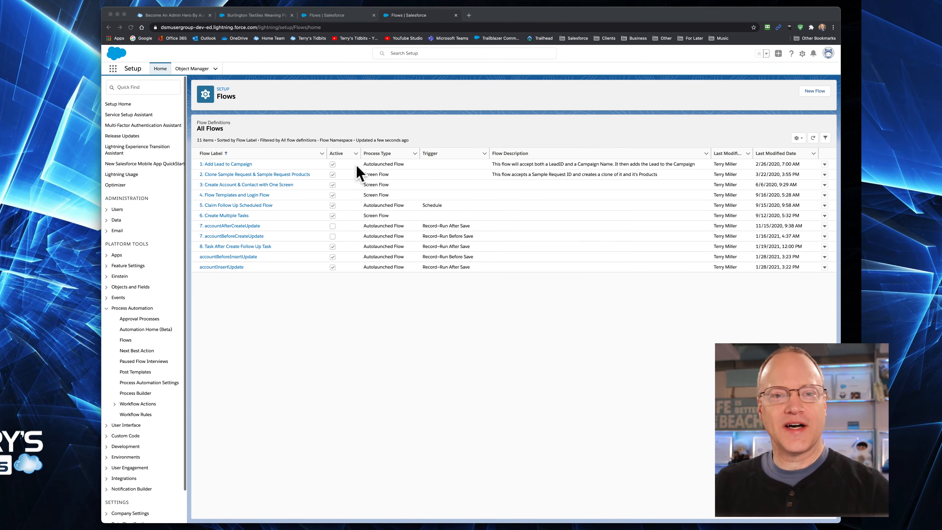
# Search Object Manager for "opp" and open the Opportunity object
pyautogui.click(190, 69)
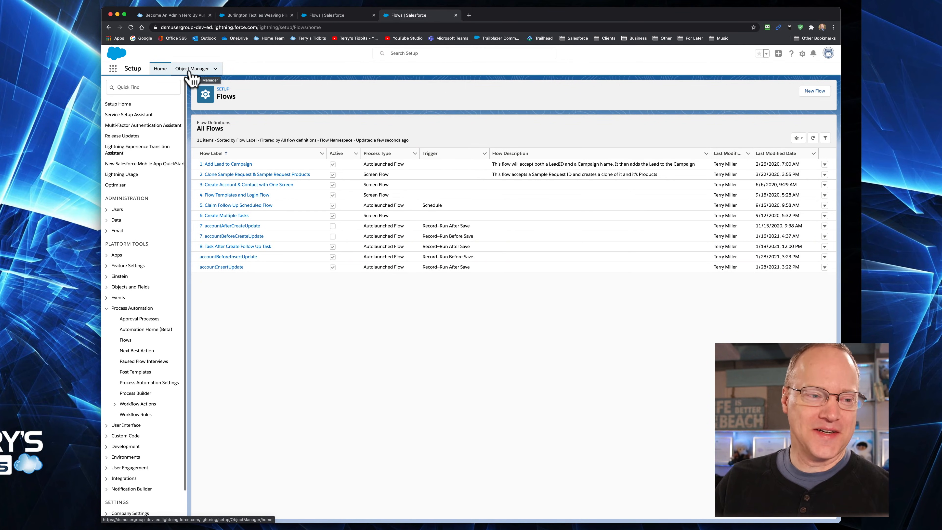
pyautogui.click(190, 73)
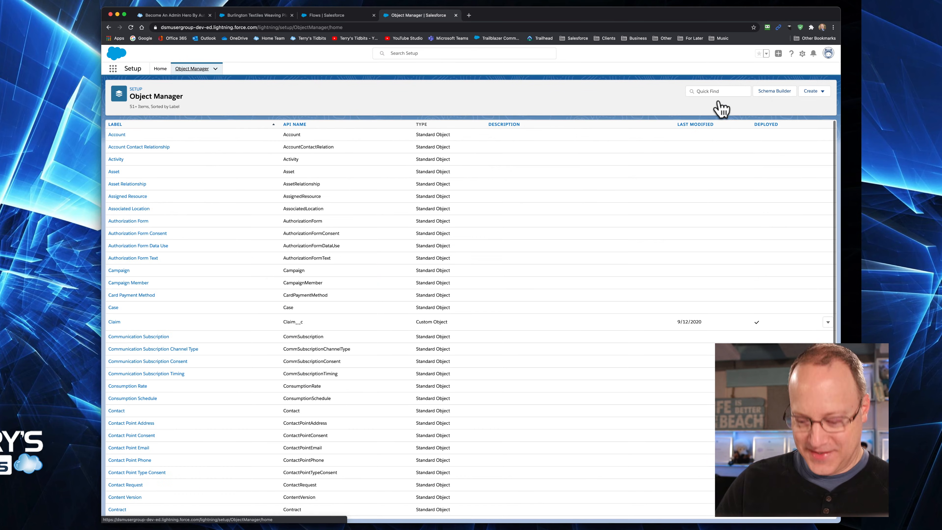
pyautogui.click(714, 91)
pyautogui.write('opp')
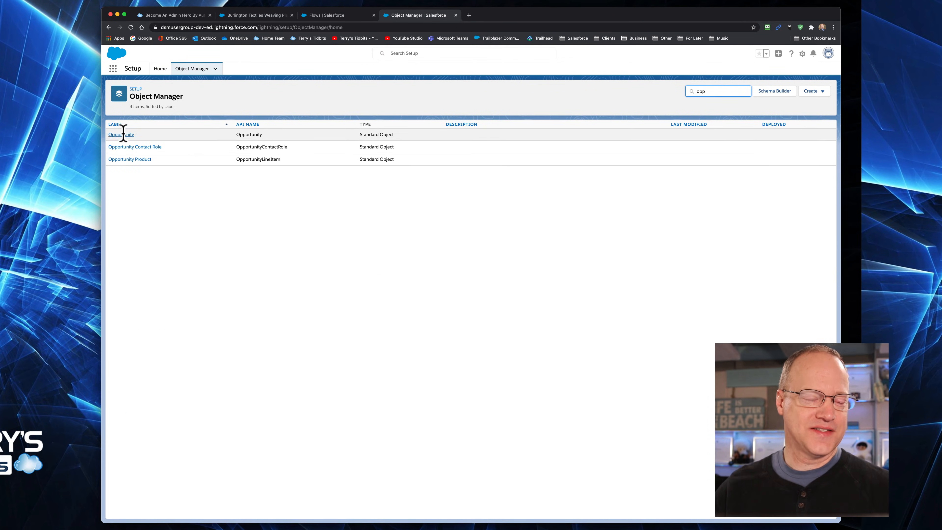
pyautogui.click(123, 135)
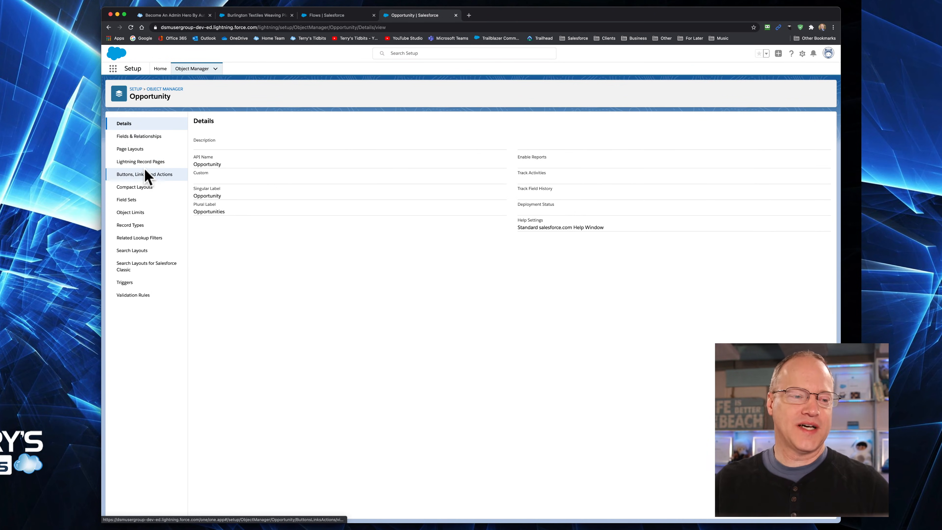
# Review the Opportunity object's Log a Call action, its predefined field values and its action layout, leaving the layout without saving
pyautogui.click(160, 176)
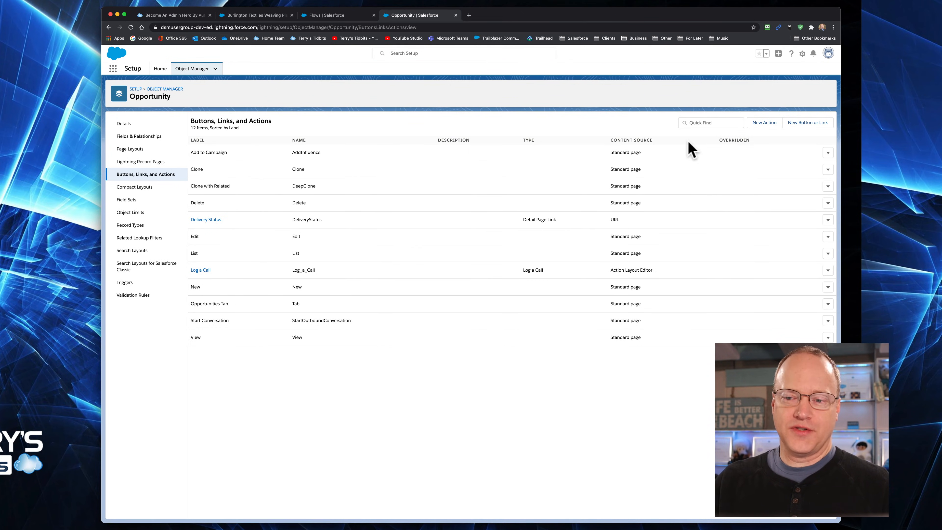
pyautogui.click(200, 270)
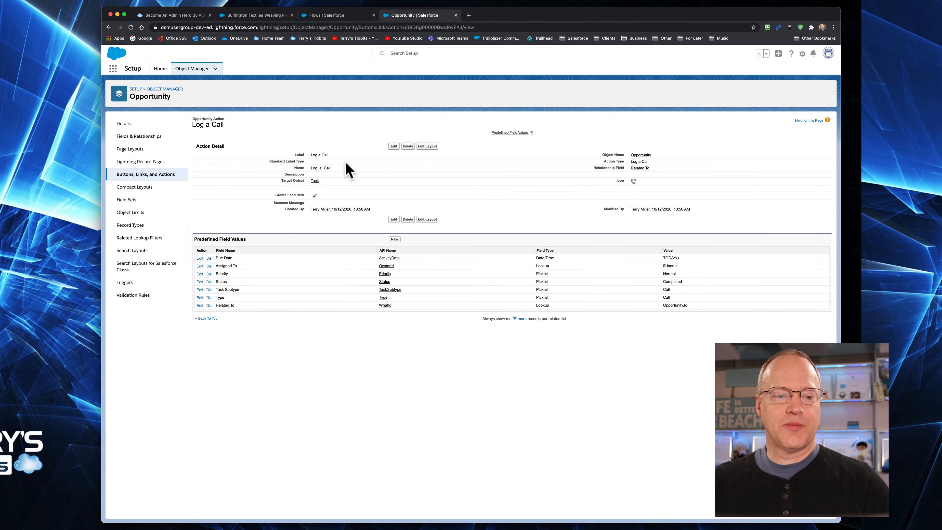
pyautogui.click(433, 147)
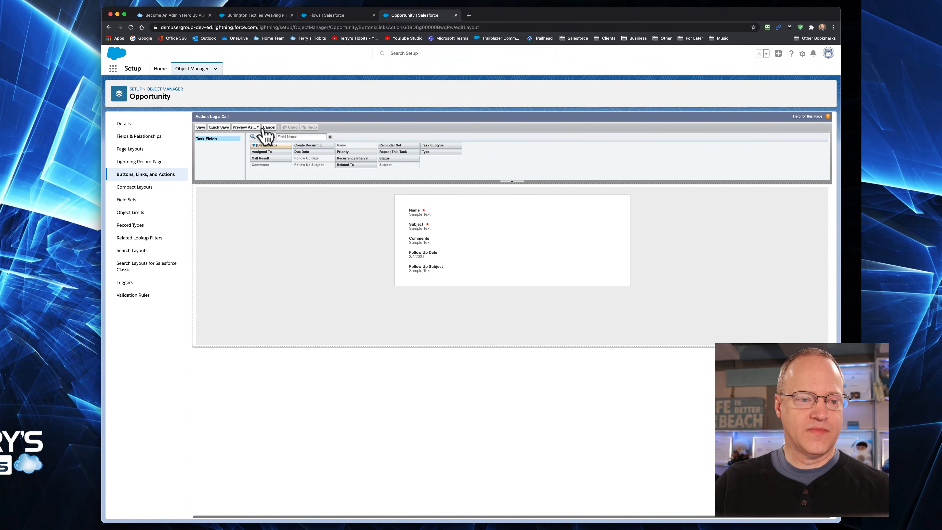
pyautogui.click(270, 127)
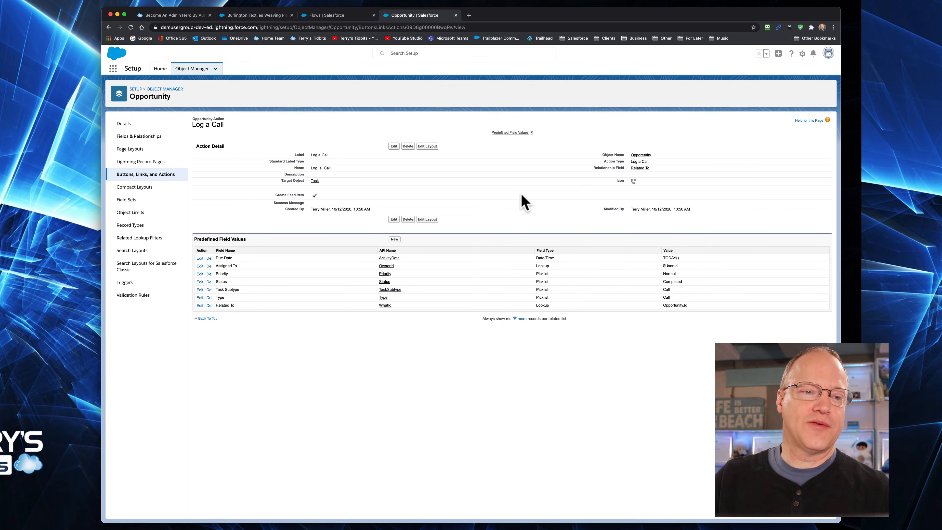
# Revisit the Burlington Textiles Weaving Plant Generator opportunity and the Flows list, and return to the Log a Call action details
pyautogui.click(272, 16)
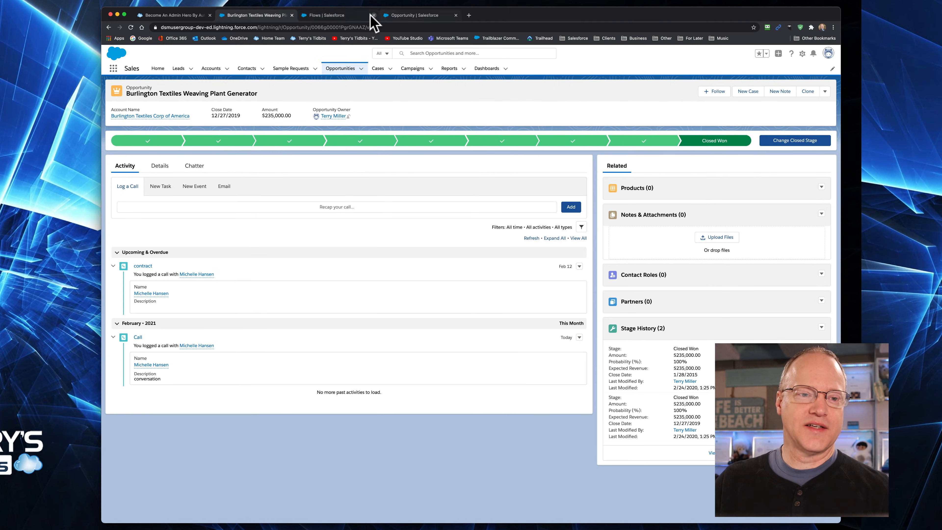
pyautogui.click(347, 16)
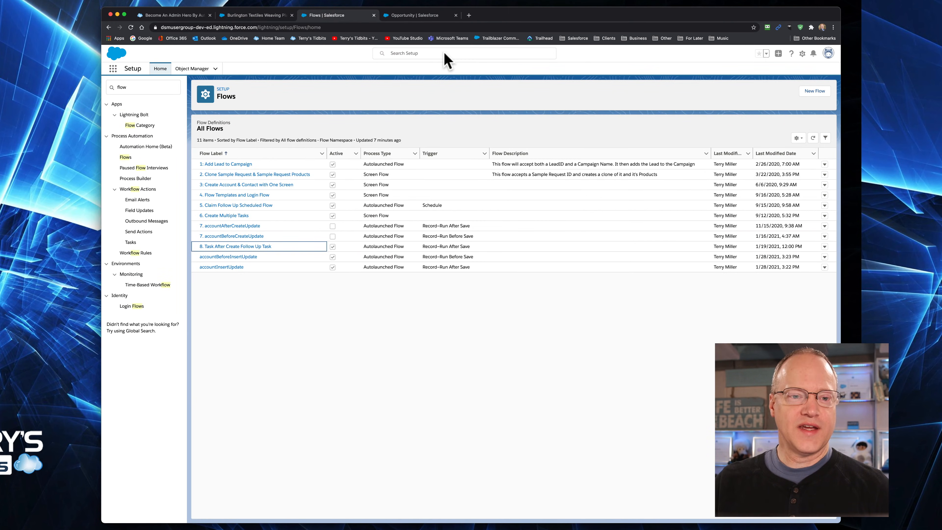
pyautogui.click(413, 16)
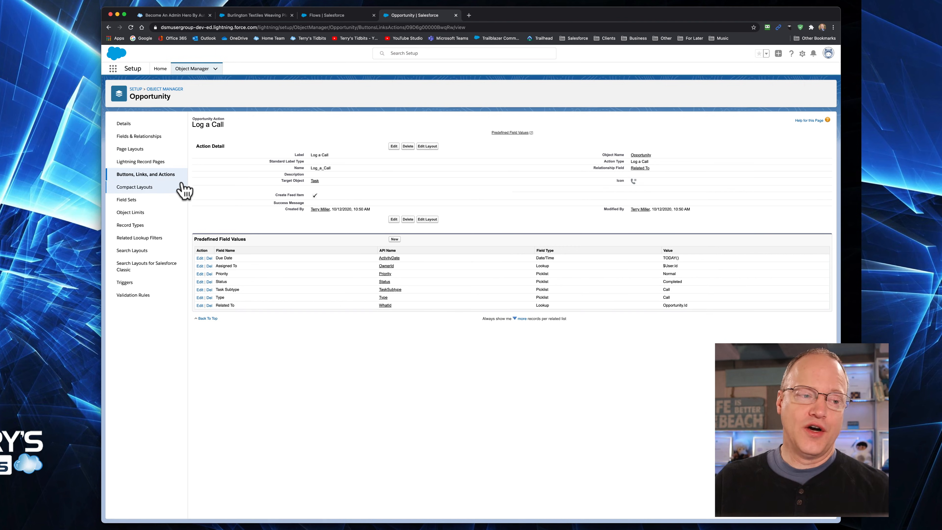
# Review the Mobile & Lightning Actions in the Opportunity Layout page layout, save the layout, and return to the Burlington Textiles opportunity record
pyautogui.click(143, 150)
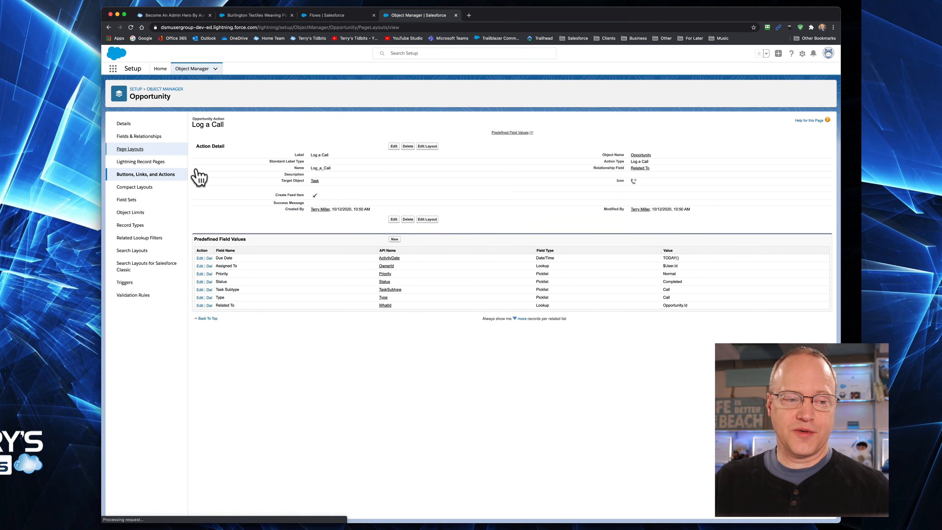
pyautogui.click(210, 203)
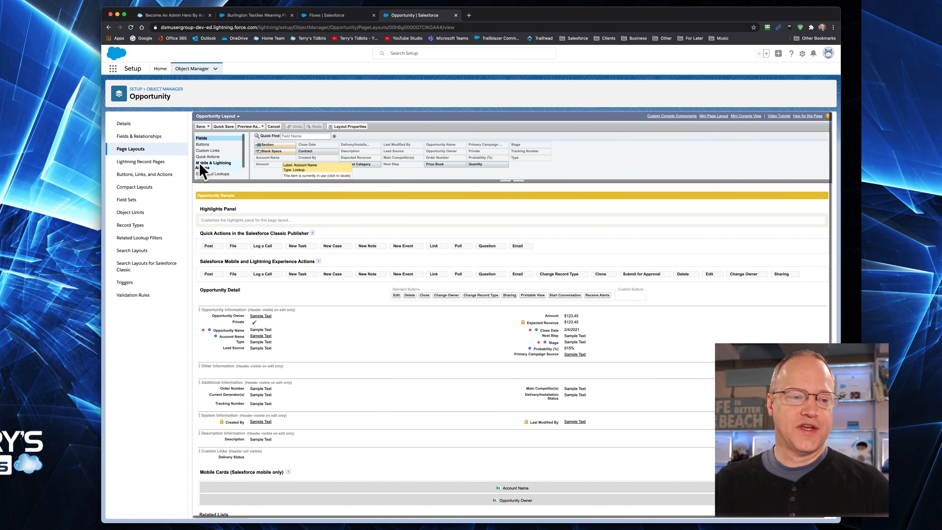
pyautogui.click(219, 166)
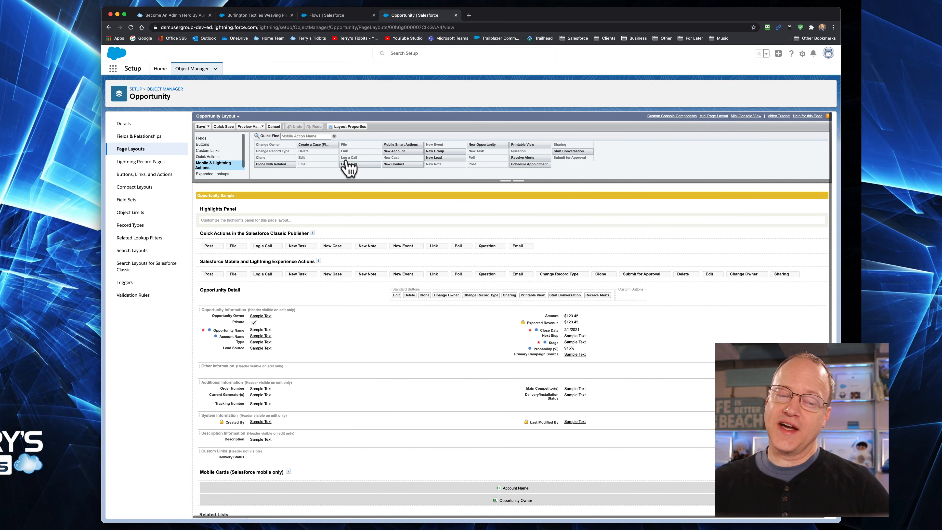
pyautogui.moveTo(368, 164)
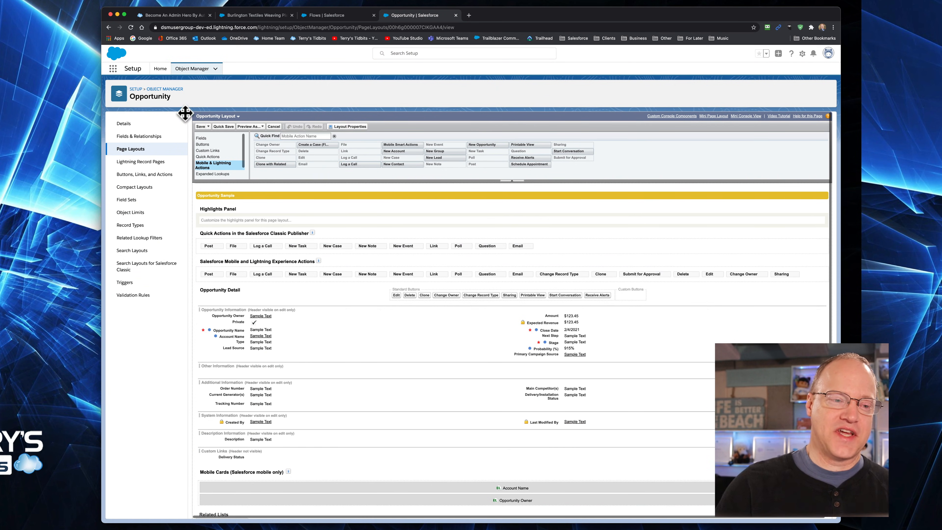
pyautogui.click(201, 127)
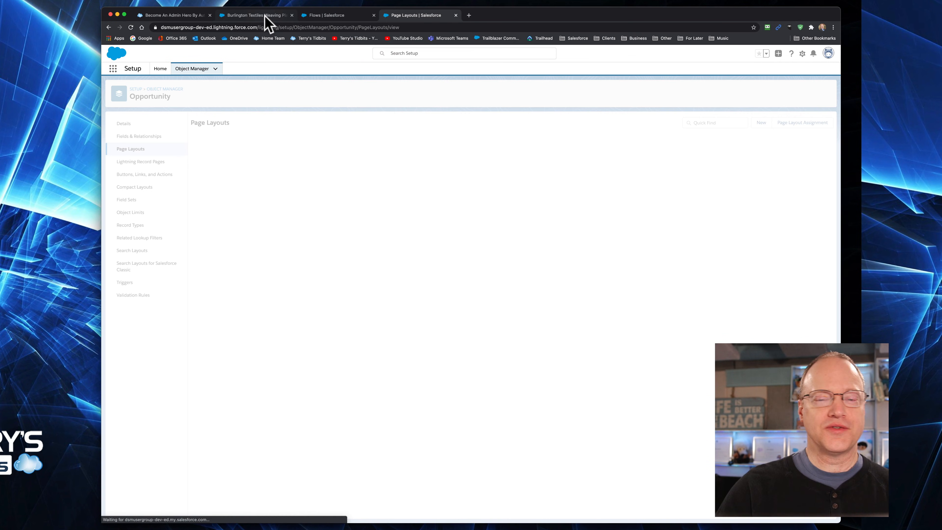
pyautogui.click(260, 15)
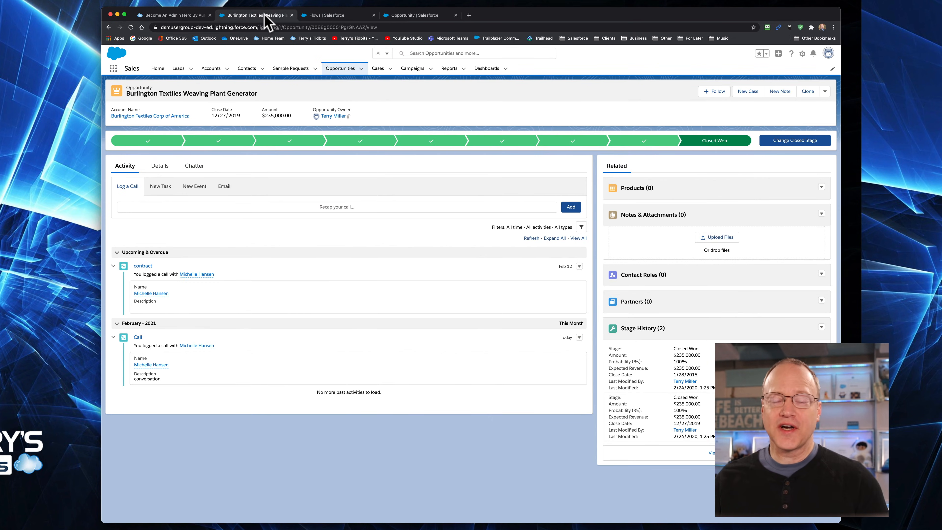